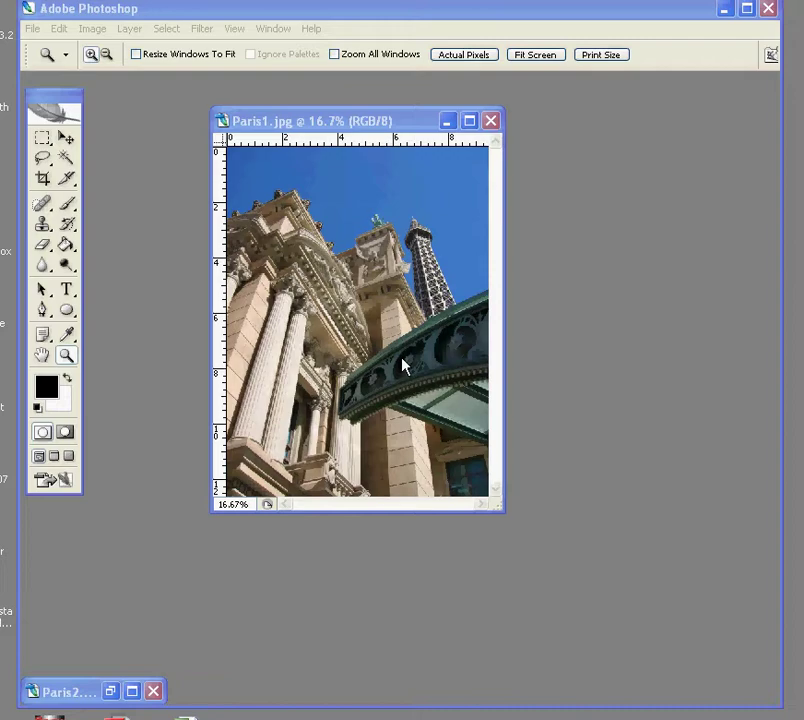
Step: Convert Paris1 directly to Grayscale, discarding its colour information
{"action": "left_click", "coordinate": [93, 35]}
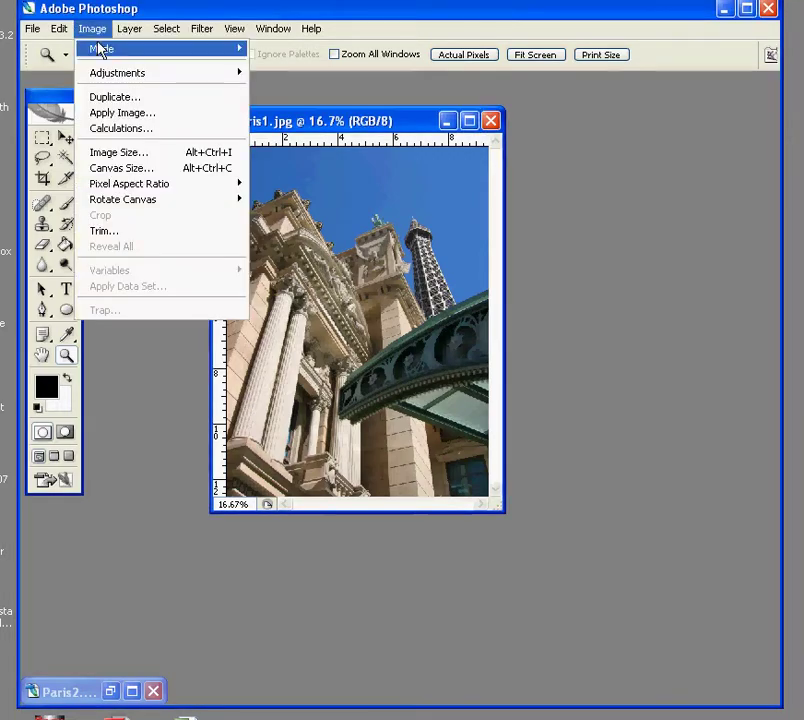
{"action": "mouse_move", "coordinate": [102, 52]}
{"action": "left_click", "coordinate": [296, 65]}
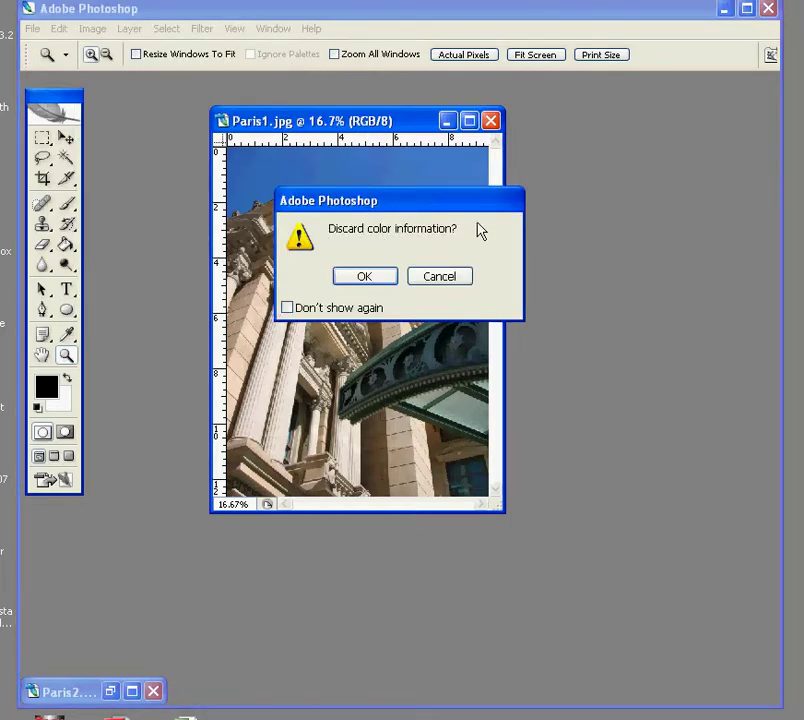
{"action": "left_click", "coordinate": [376, 278]}
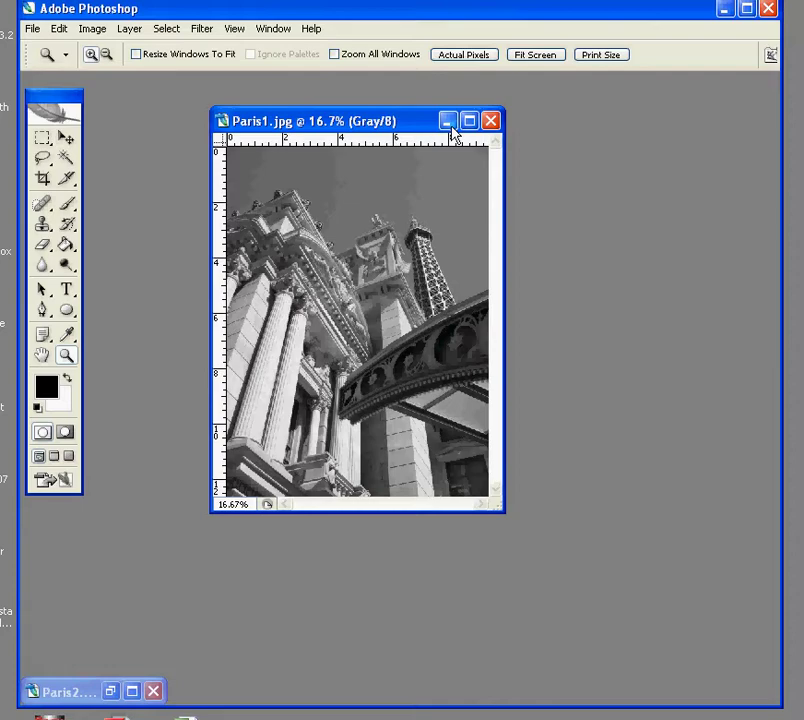
Step: Minimise Paris1, then restore Paris2 in an enlarged window zoomed to 25%
{"action": "left_click", "coordinate": [449, 125]}
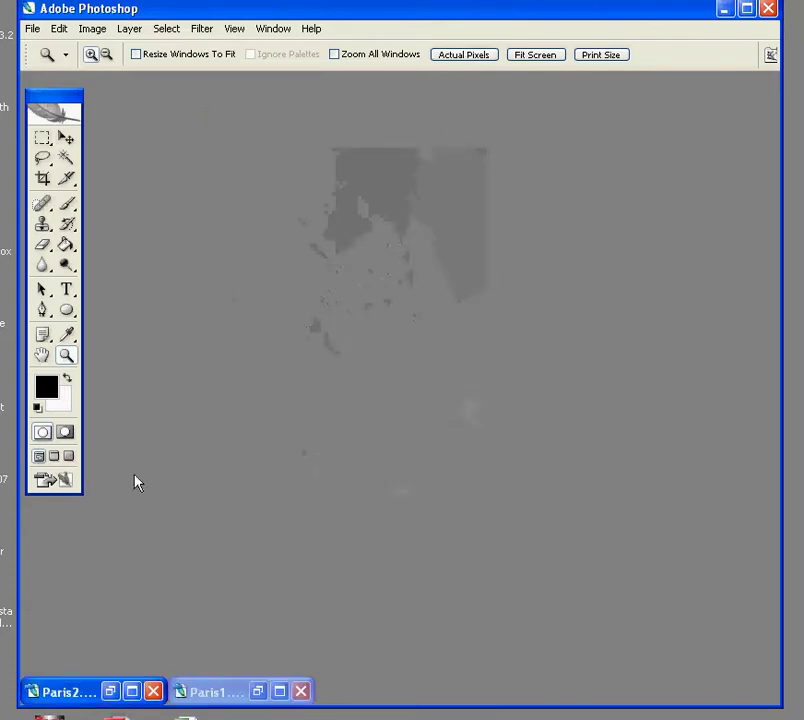
{"action": "left_click", "coordinate": [111, 693]}
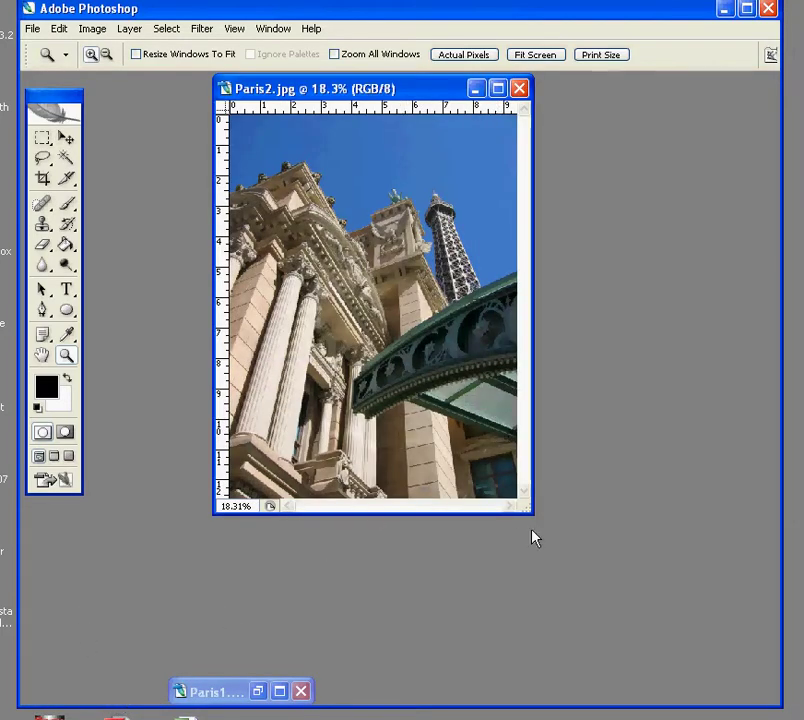
{"action": "left_click_drag", "start_coordinate": [529, 511], "coordinate": [626, 650]}
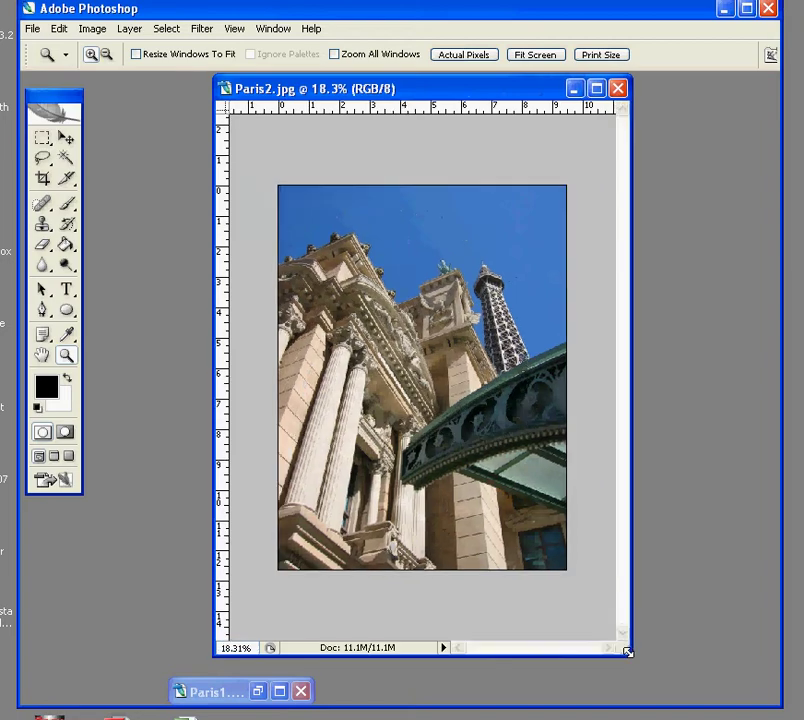
{"action": "left_click", "coordinate": [445, 431]}
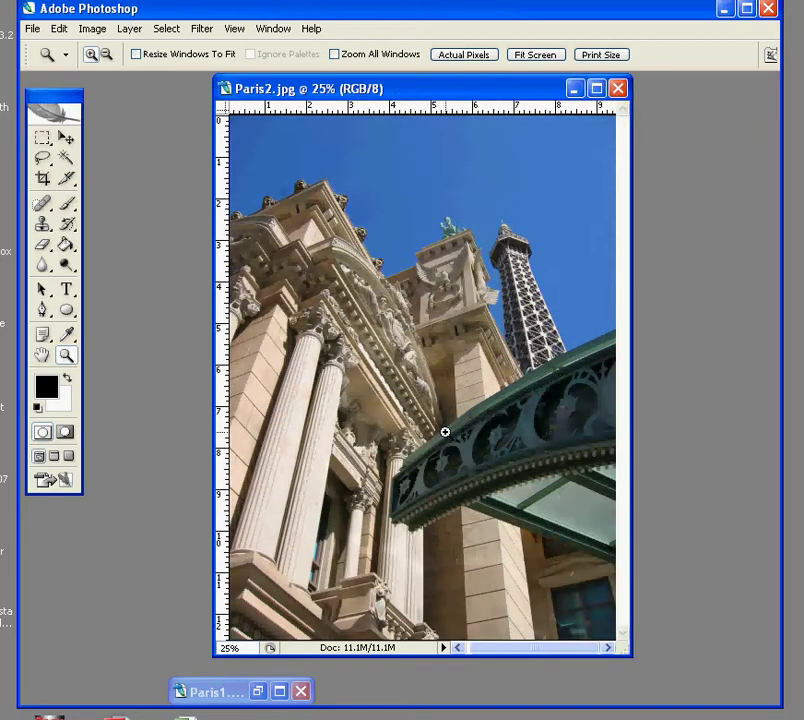
Step: Convert Paris2 to Lab Color mode
{"action": "left_click", "coordinate": [103, 34]}
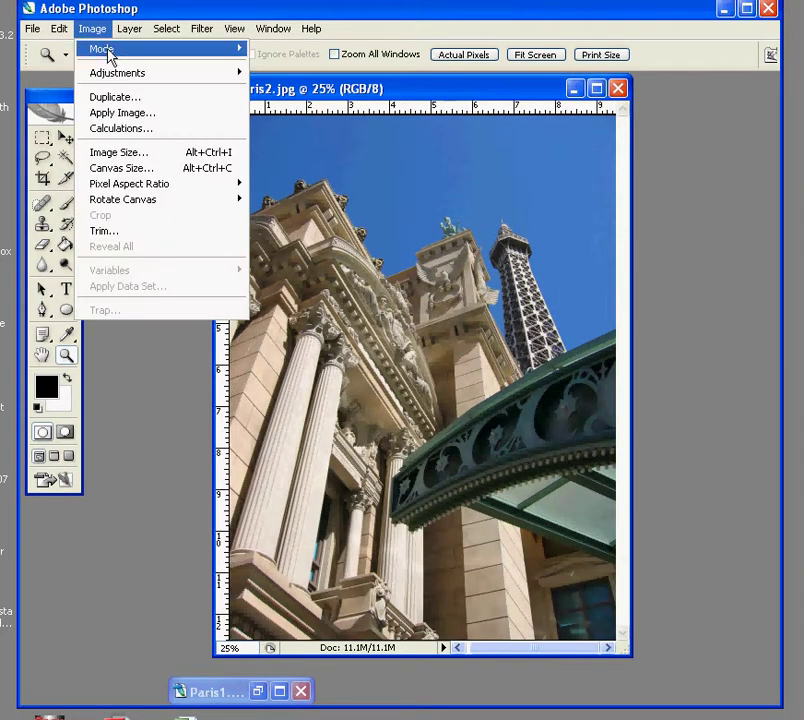
{"action": "mouse_move", "coordinate": [155, 50]}
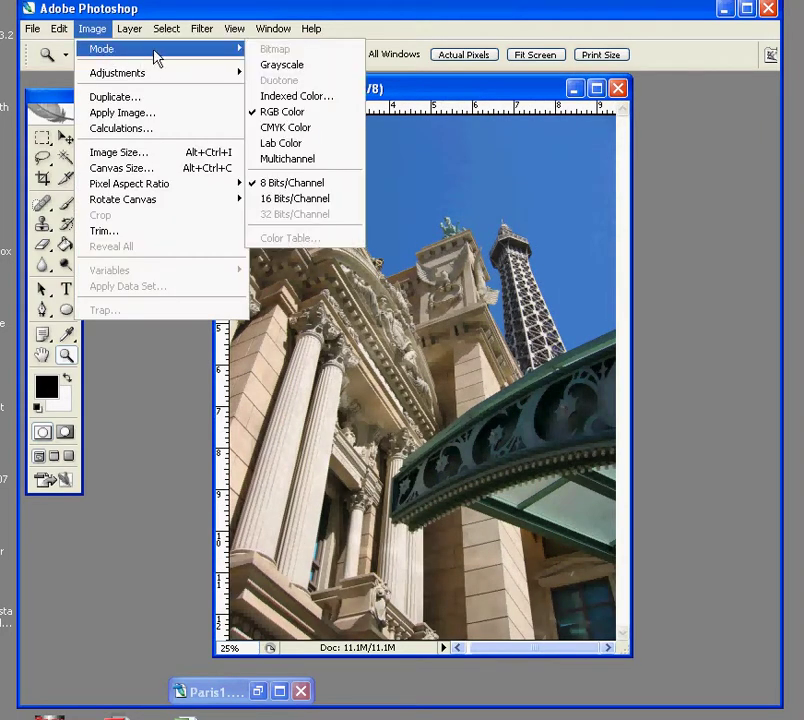
{"action": "left_click", "coordinate": [290, 144]}
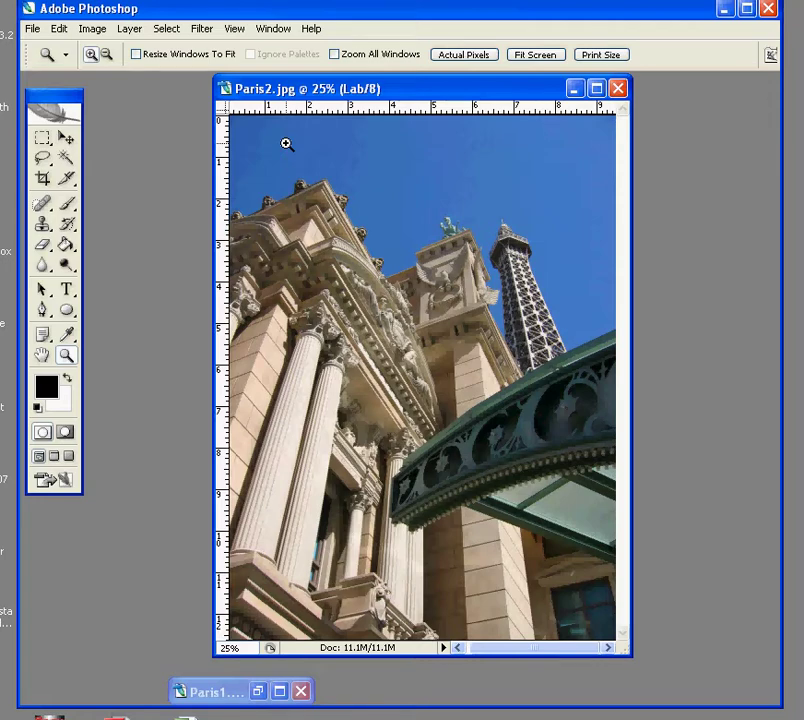
Step: Convert the Lab Paris2 image to Grayscale, discarding its colour information
{"action": "left_click", "coordinate": [94, 28]}
{"action": "mouse_move", "coordinate": [172, 48]}
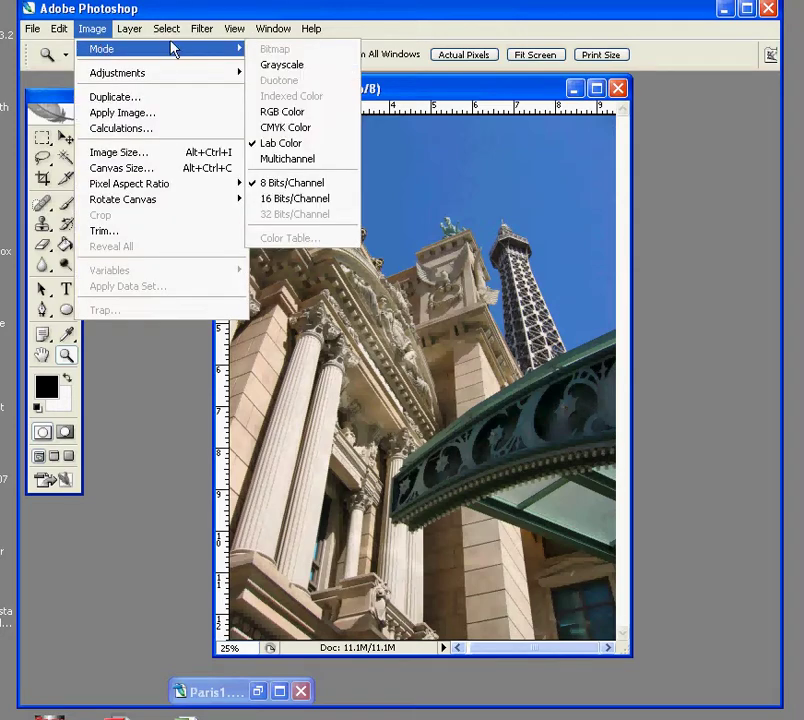
{"action": "left_click", "coordinate": [263, 69]}
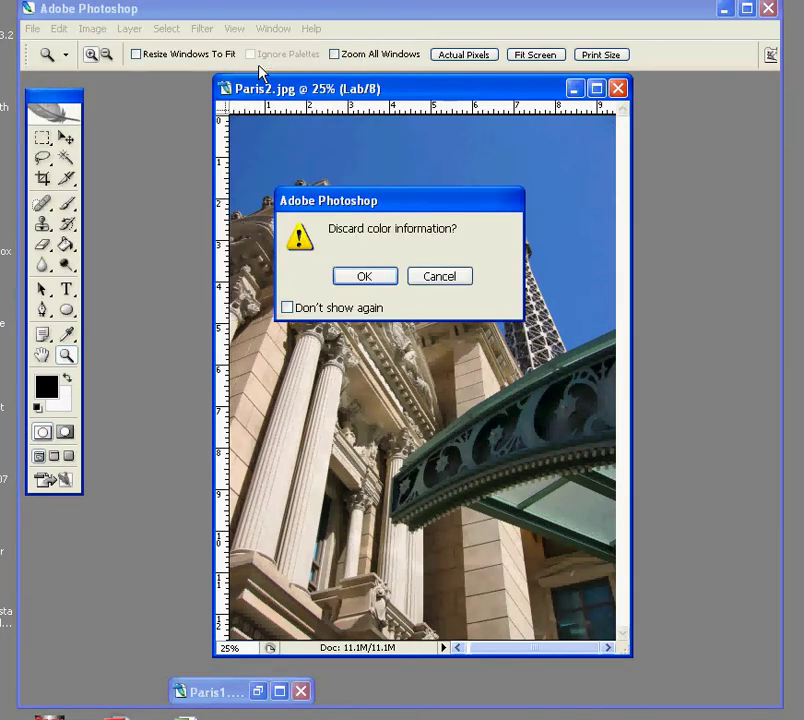
{"action": "left_click", "coordinate": [365, 277]}
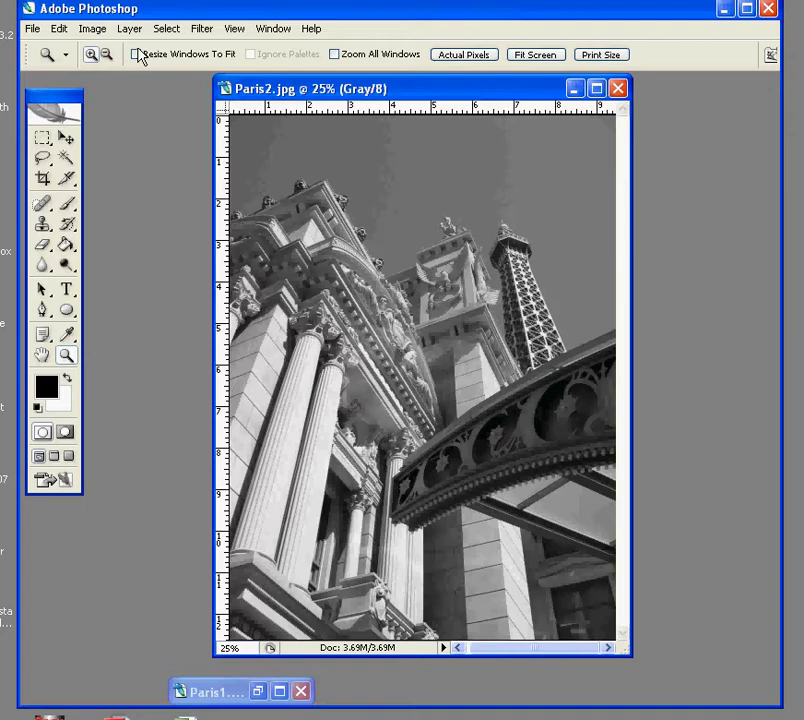
Step: Switch Paris2 back to RGB Color mode
{"action": "left_click", "coordinate": [90, 30]}
{"action": "mouse_move", "coordinate": [101, 52]}
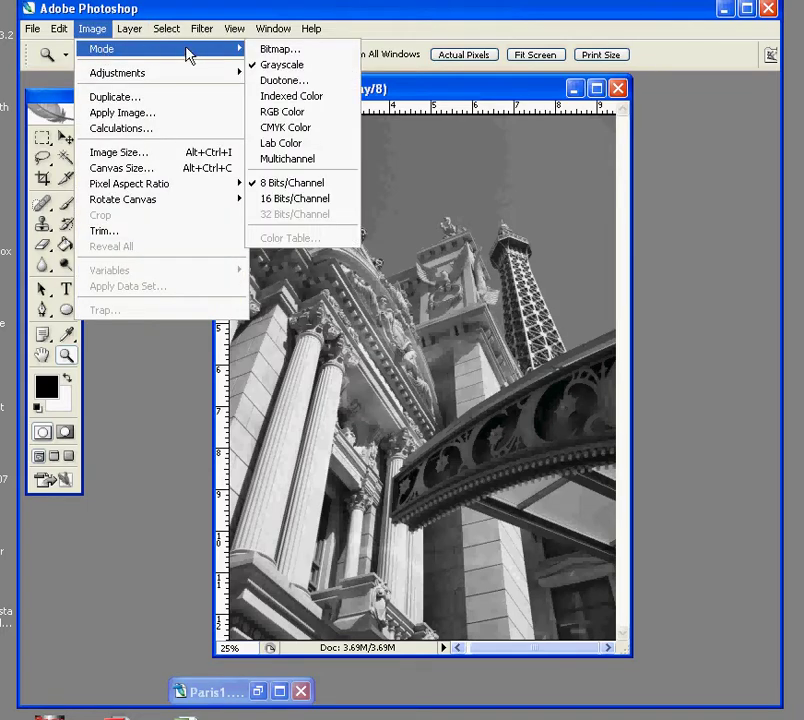
{"action": "left_click", "coordinate": [345, 112]}
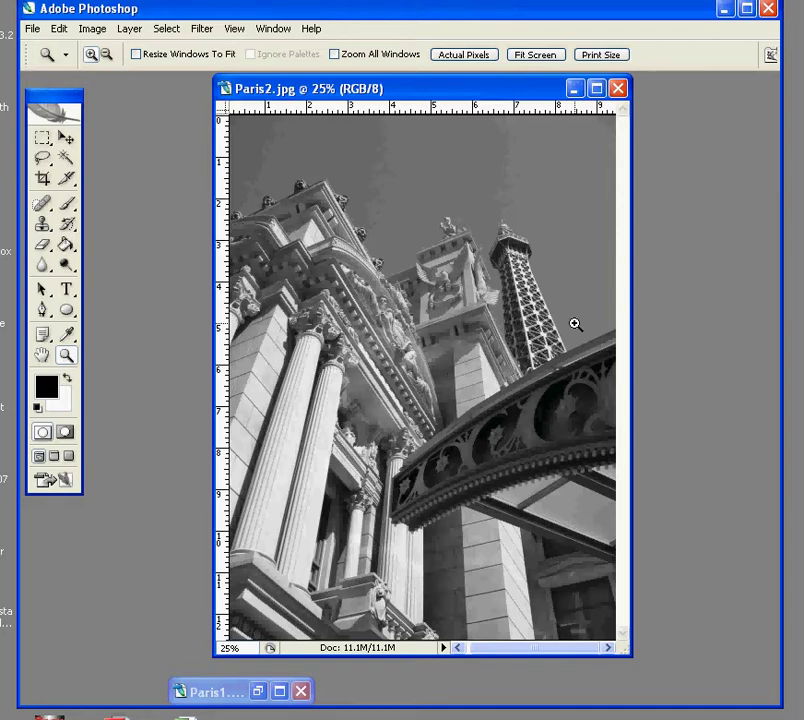
Step: Open a Levels adjustment on Paris2 and set the white input level to 243
{"action": "left_click", "coordinate": [92, 28]}
{"action": "mouse_move", "coordinate": [103, 77]}
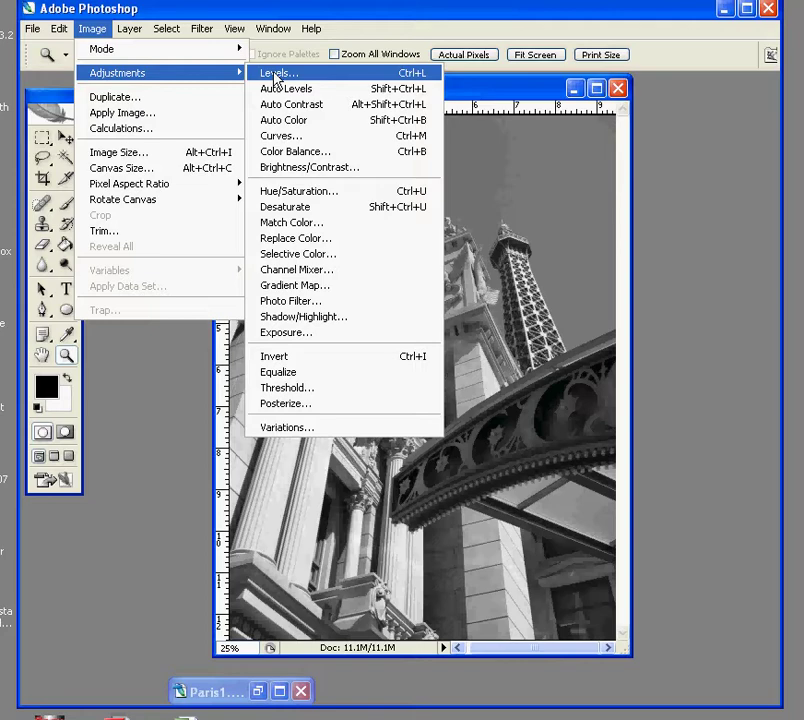
{"action": "left_click", "coordinate": [274, 76]}
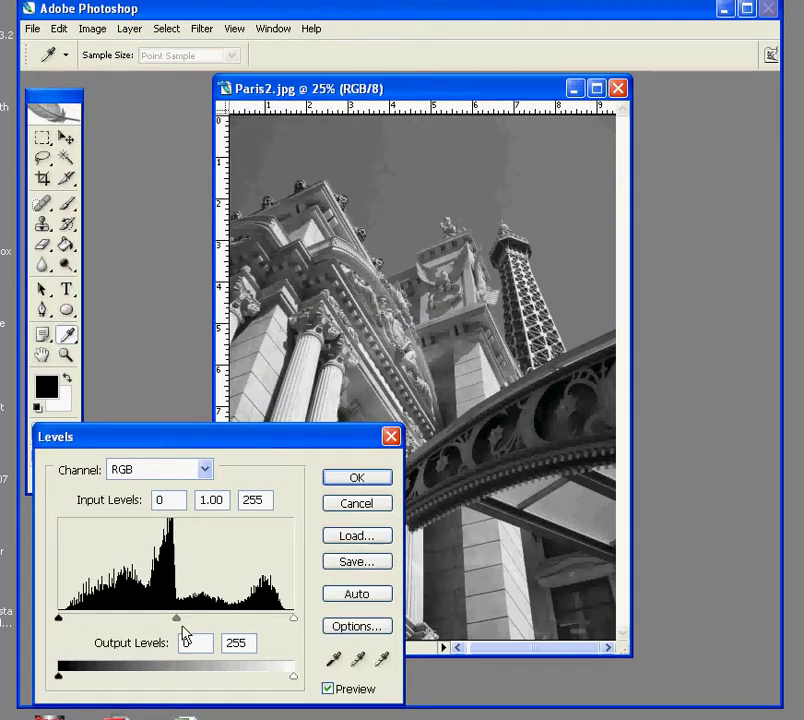
{"action": "mouse_move", "coordinate": [294, 618]}
{"action": "left_mouse_down"}
{"action": "mouse_move", "coordinate": [279, 619]}
{"action": "mouse_move", "coordinate": [286, 627]}
{"action": "left_mouse_up"}
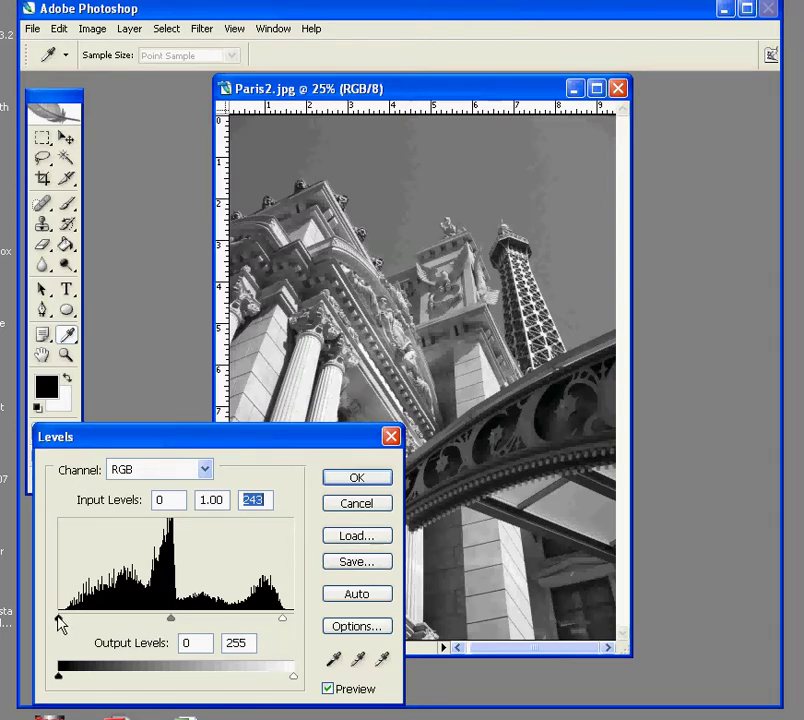
Step: Set the Levels black input to 19, using Alt to preview clipped shadows
{"action": "mouse_move", "coordinate": [60, 624]}
{"action": "left_mouse_down"}
{"action": "mouse_move", "coordinate": [89, 624]}
{"action": "mouse_move", "coordinate": [52, 624]}
{"action": "left_mouse_up"}
{"action": "key", "text": "alt"}
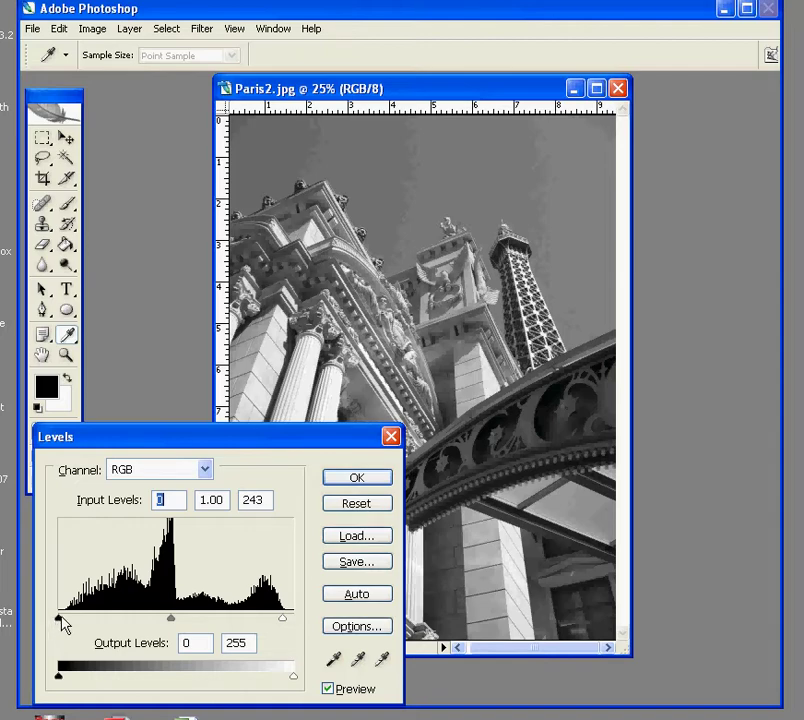
{"action": "left_click_drag", "start_coordinate": [60, 624], "coordinate": [79, 624]}
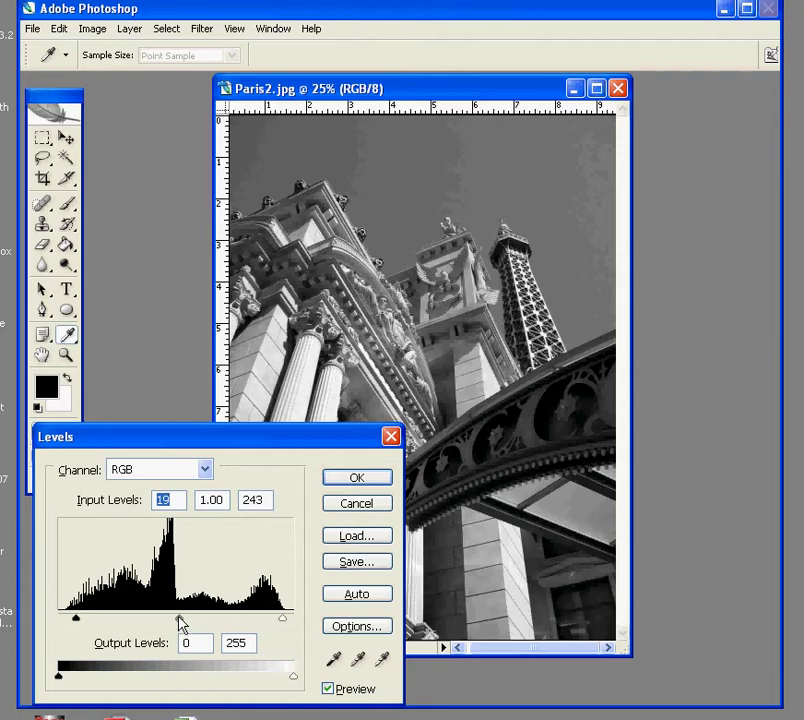
Step: Set the Levels midtone gamma to 1.26 to brighten Paris2's midtones
{"action": "mouse_move", "coordinate": [181, 622]}
{"action": "left_mouse_down"}
{"action": "mouse_move", "coordinate": [156, 622]}
{"action": "mouse_move", "coordinate": [173, 620]}
{"action": "mouse_move", "coordinate": [165, 620]}
{"action": "left_mouse_up"}
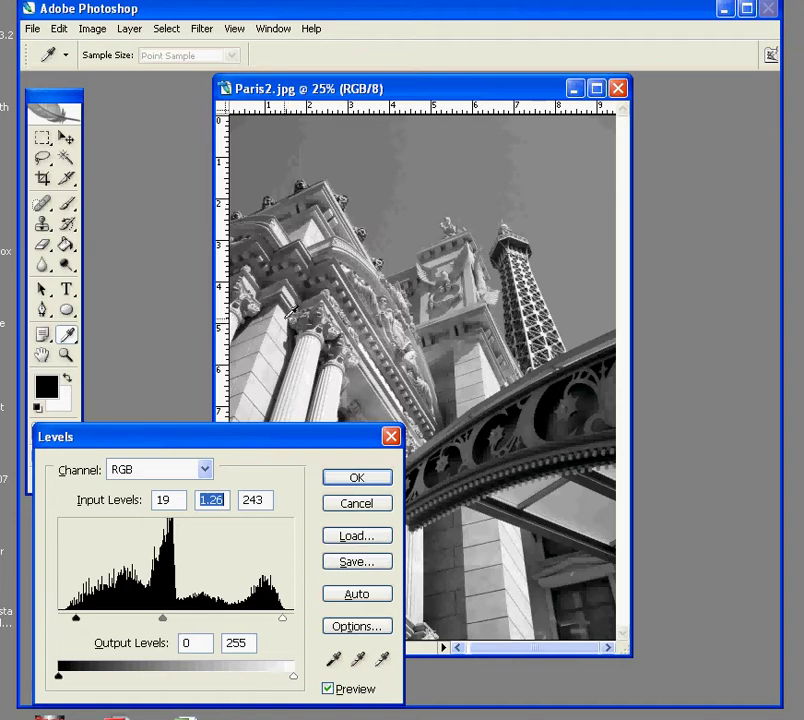
Step: Apply the Levels adjustment and place the restored Paris1 window beside Paris2
{"action": "left_click", "coordinate": [338, 480]}
{"action": "key", "text": "z"}
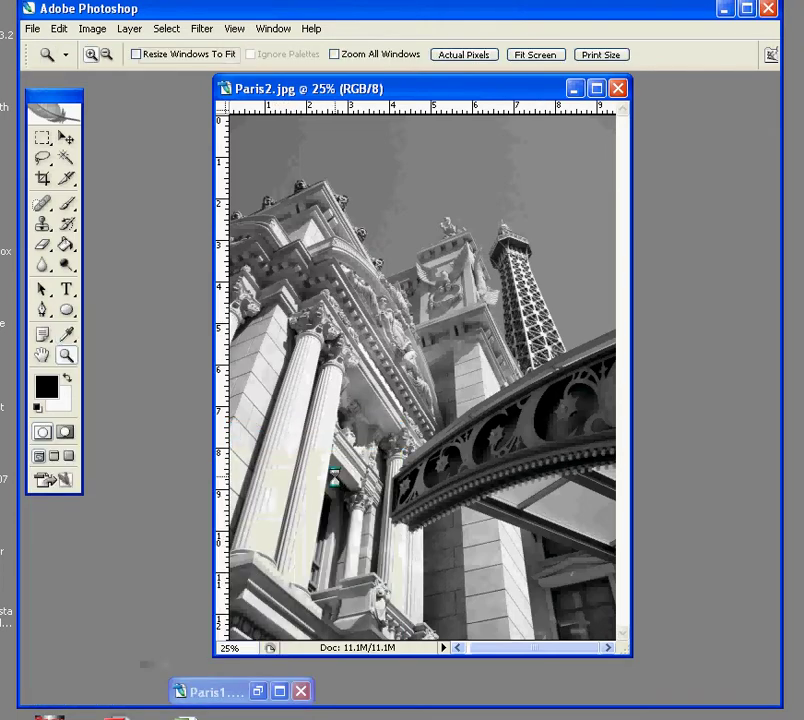
{"action": "left_click", "coordinate": [256, 692]}
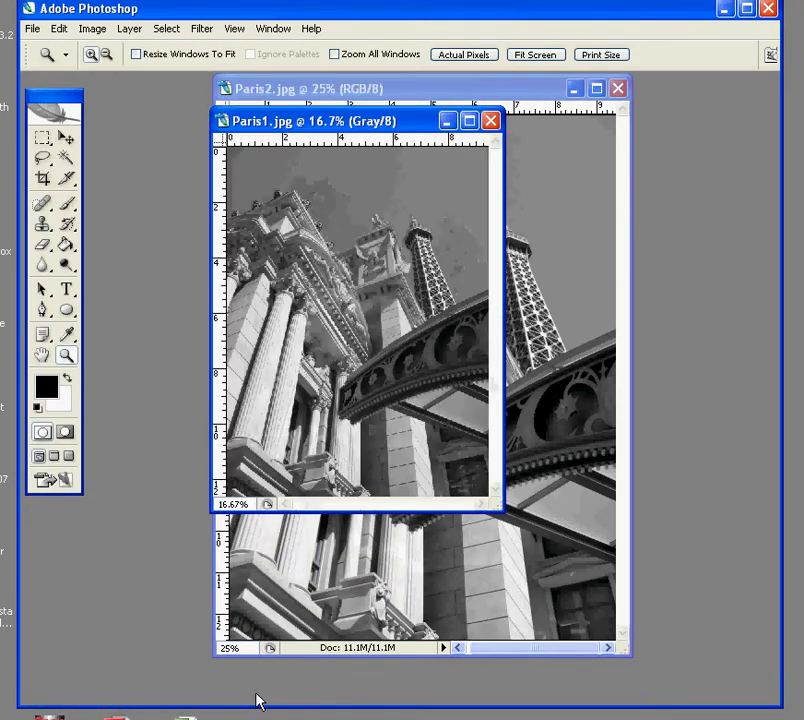
{"action": "left_click_drag", "start_coordinate": [377, 126], "coordinate": [274, 287]}
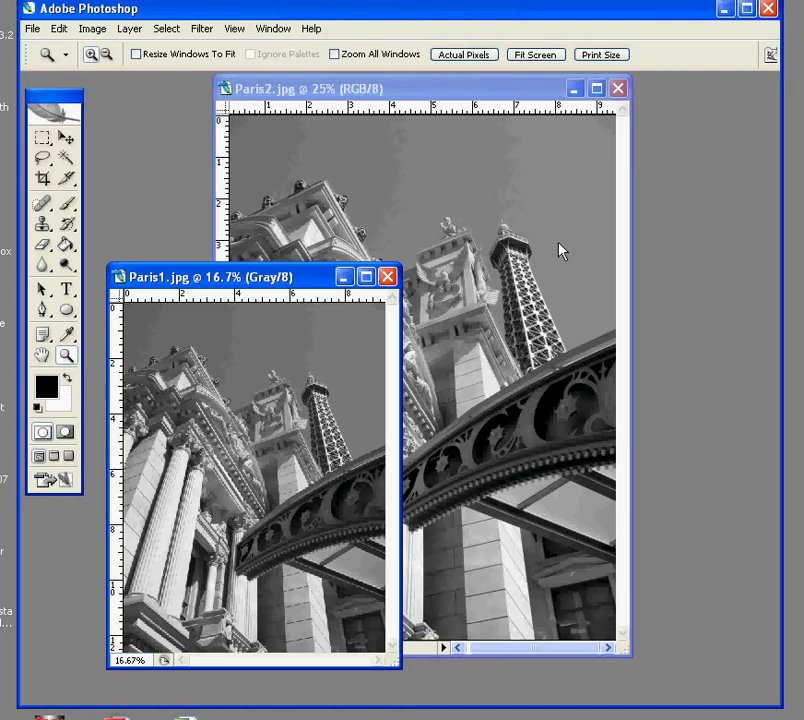
Step: Zoom both Paris1 and Paris2 to 50% on the arch and arrange them for comparison
{"action": "left_click", "coordinate": [320, 521]}
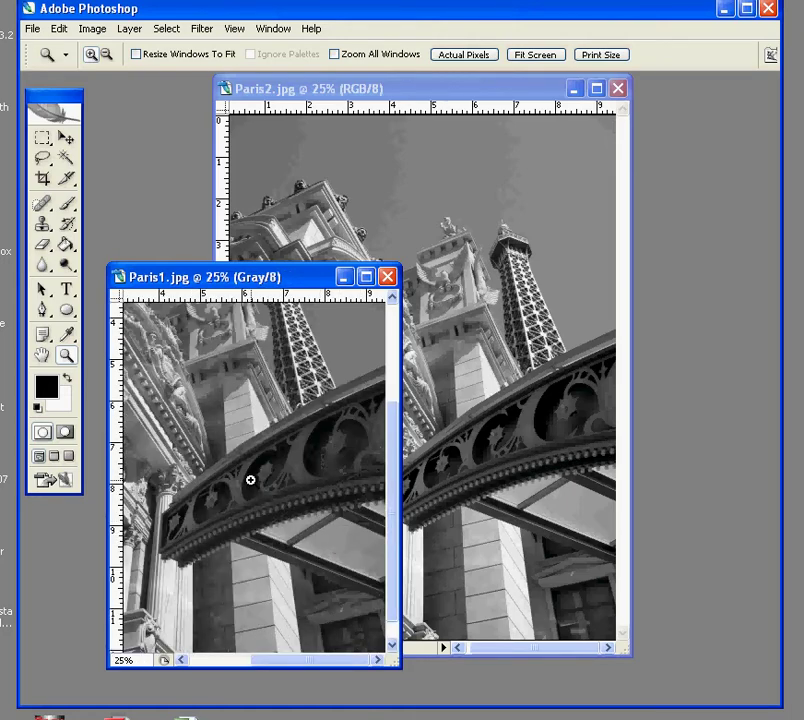
{"action": "left_click", "coordinate": [262, 473]}
{"action": "left_click", "coordinate": [277, 470]}
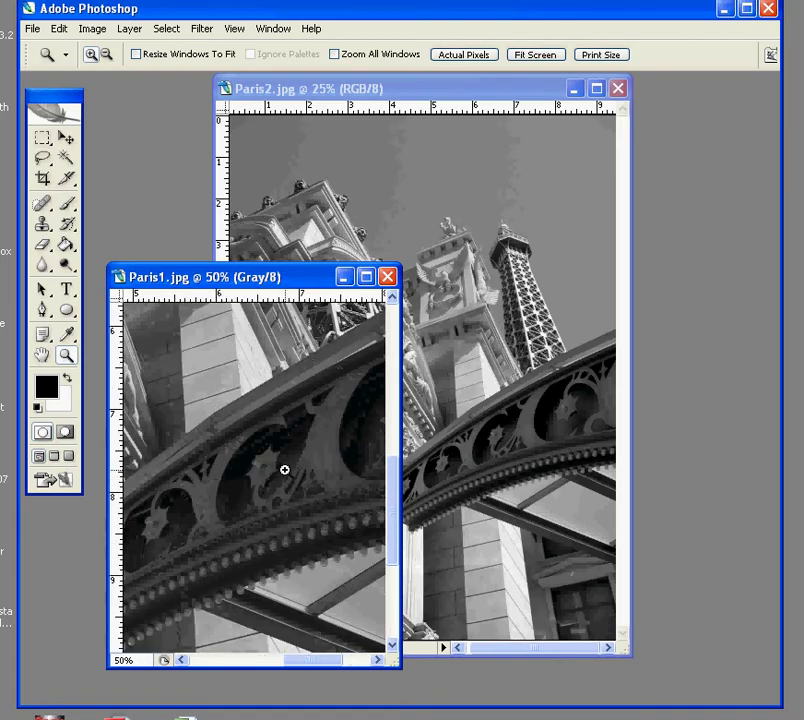
{"action": "left_click", "coordinate": [498, 436]}
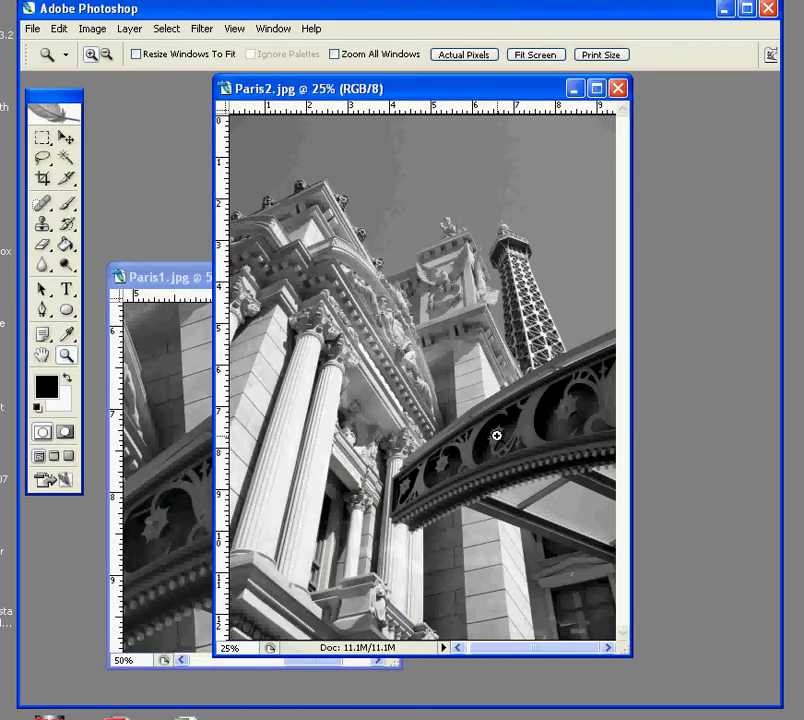
{"action": "left_click", "coordinate": [498, 436]}
{"action": "left_click", "coordinate": [460, 372]}
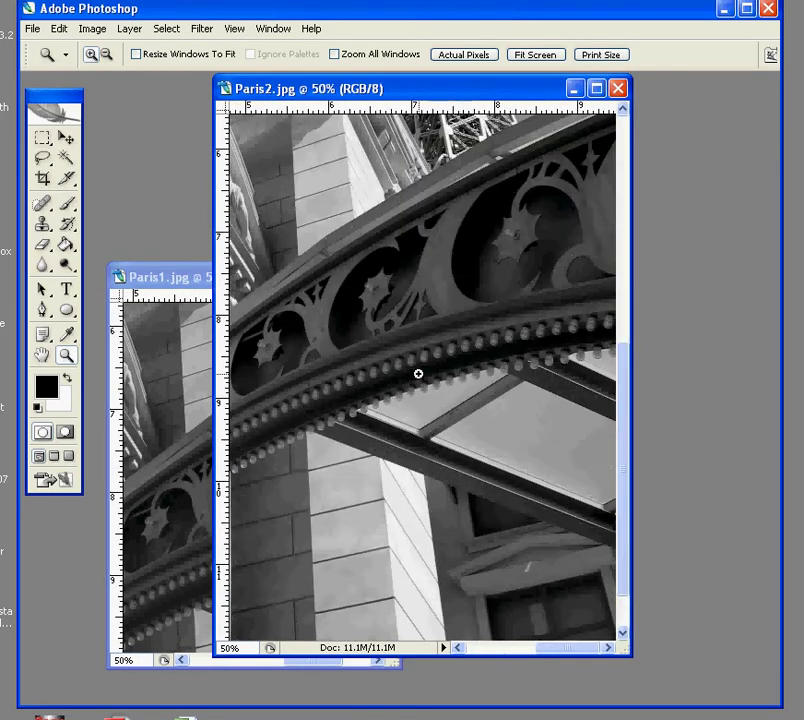
{"action": "left_click", "coordinate": [190, 282]}
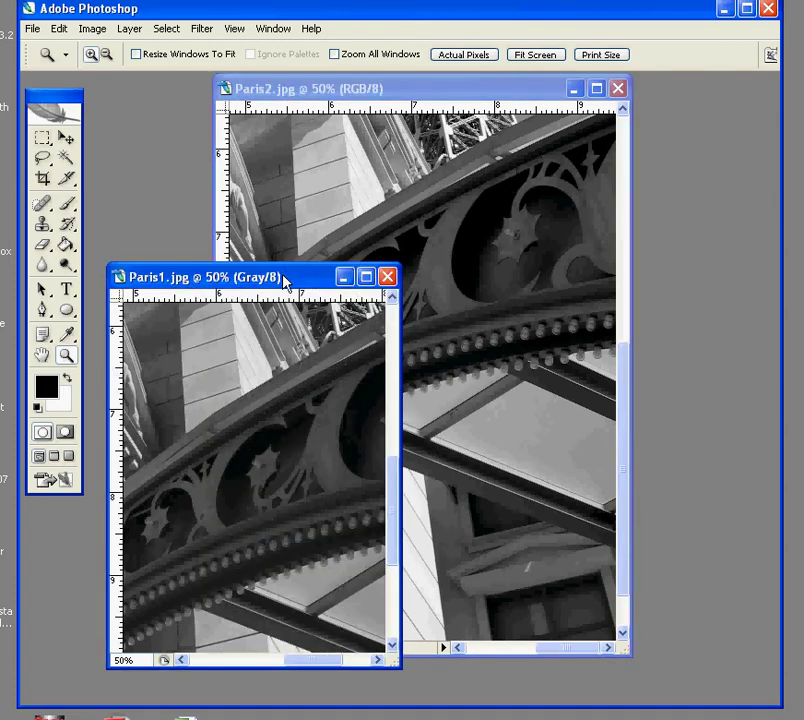
{"action": "left_click_drag", "start_coordinate": [283, 277], "coordinate": [243, 162]}
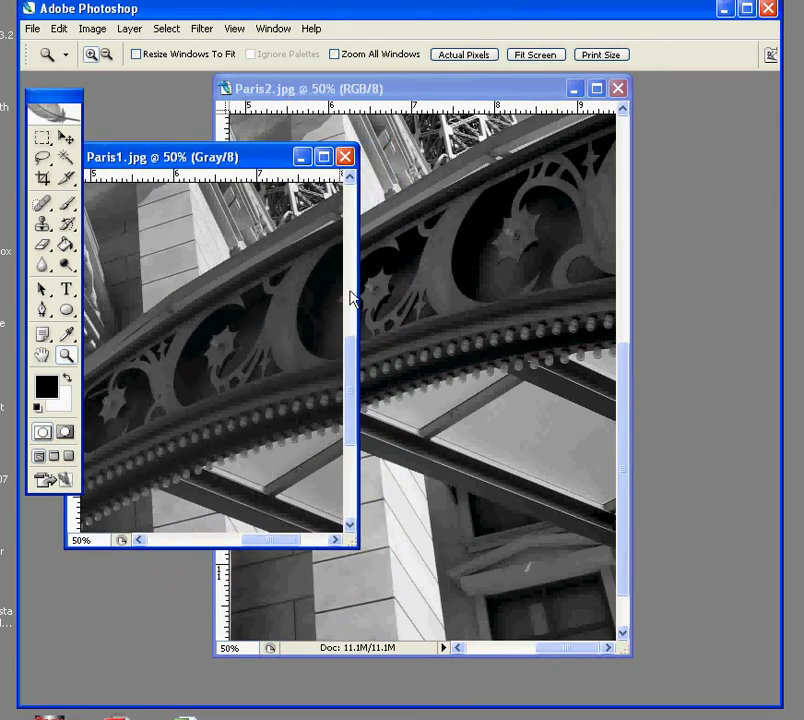